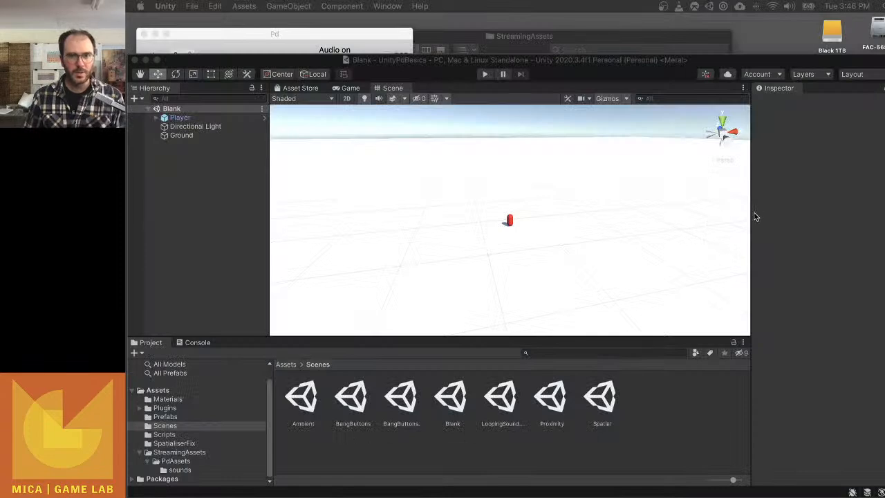
Examine the Player object, the project's prefabs and the components on the Player's Main Camera
drag(556, 62, 568, 19)
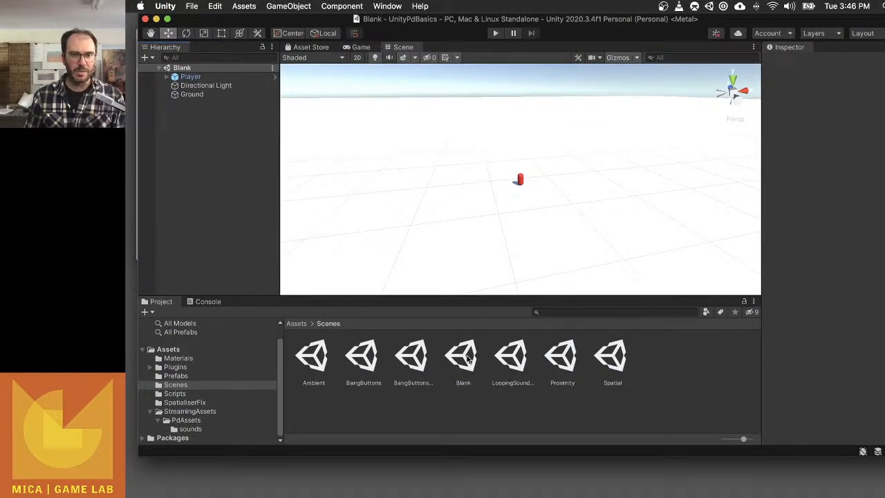
click(203, 377)
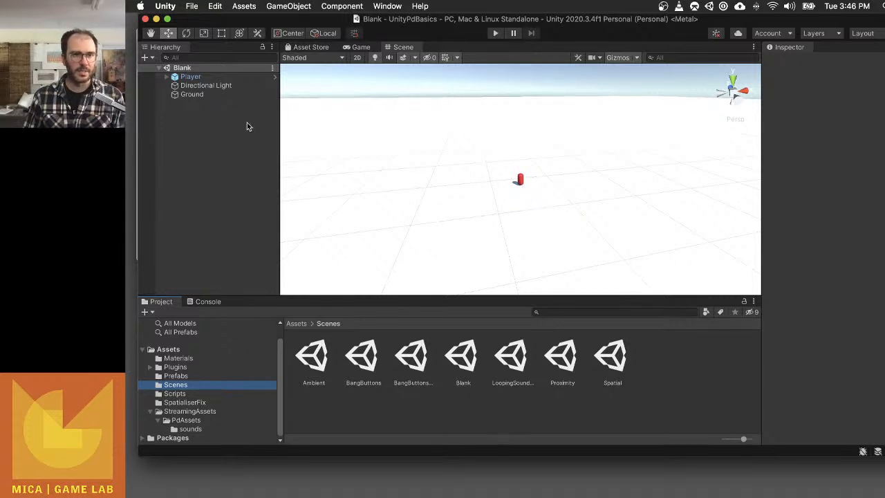
click(225, 78)
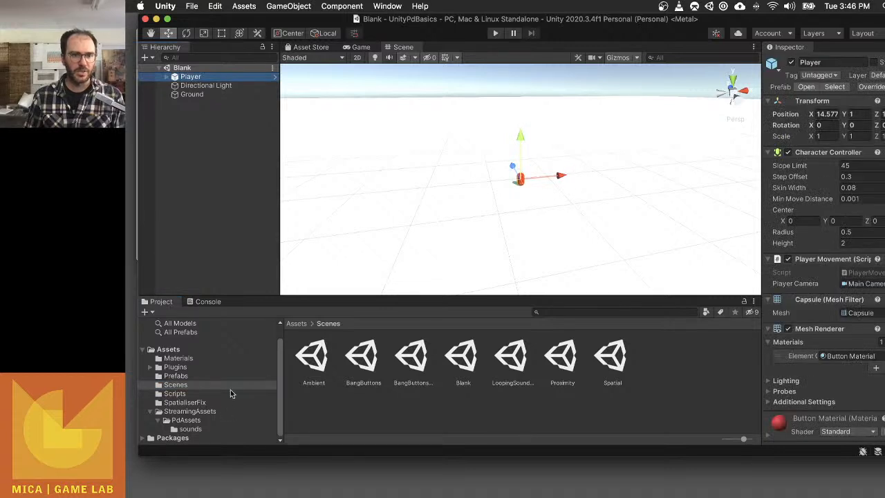
click(205, 375)
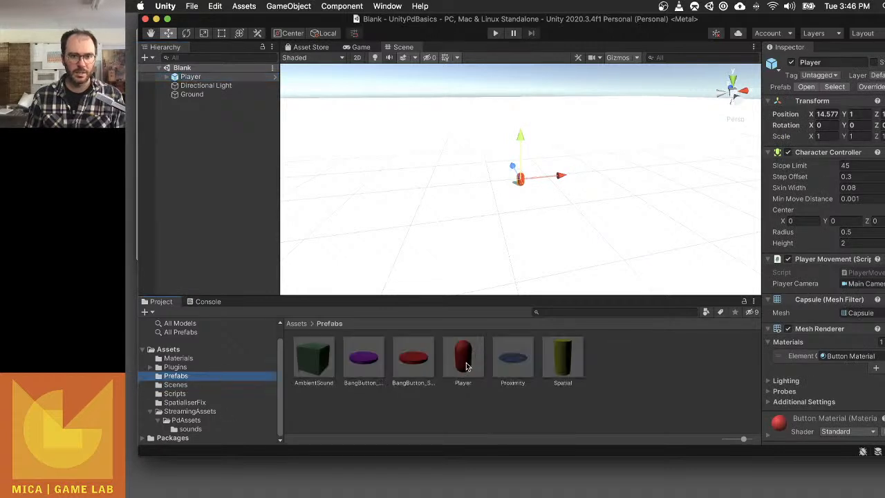
click(221, 78)
click(170, 76)
click(220, 86)
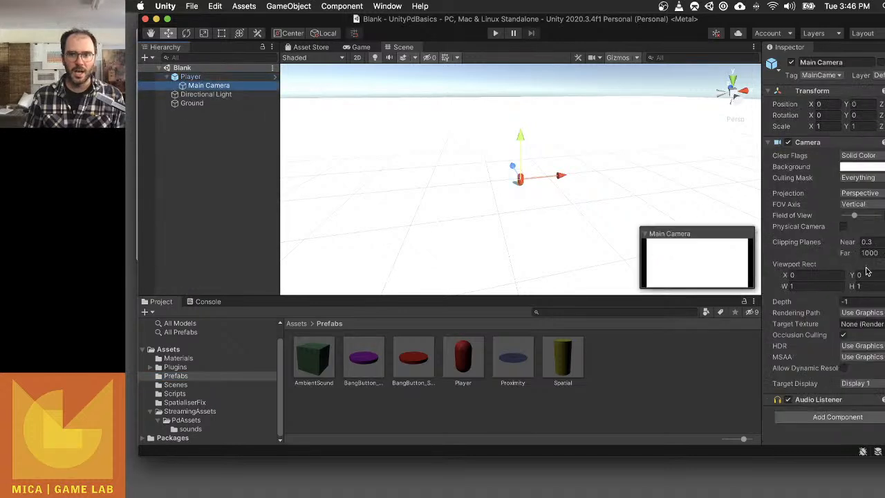
click(228, 158)
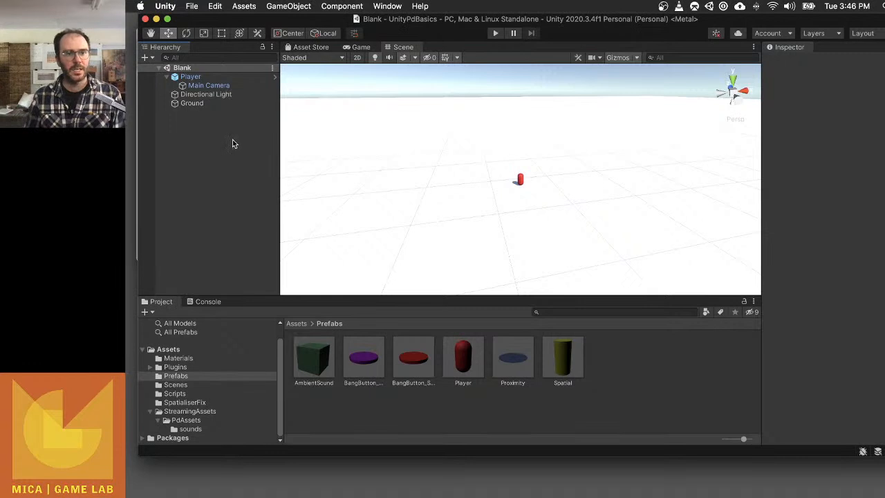
Add a cube named Sound to the scene and move it beside the player, to about X 18.38
right_click(204, 124)
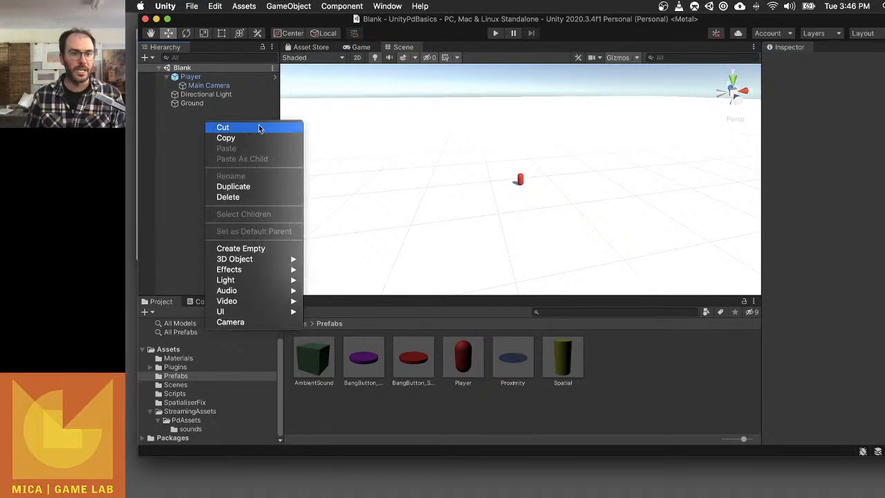
mouse_move(262, 261)
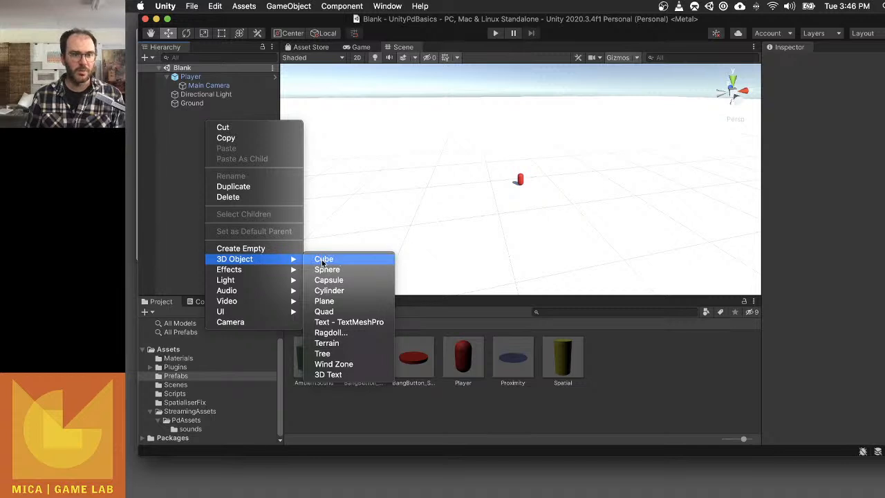
click(363, 261)
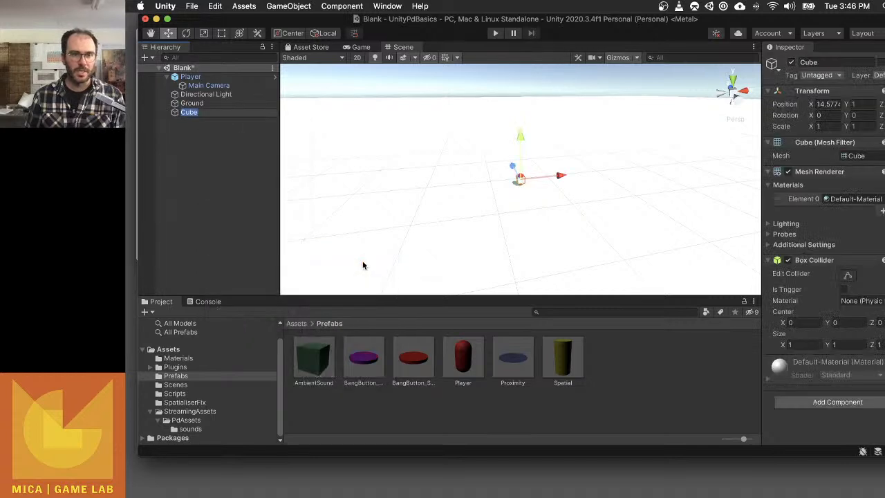
text(Sound)
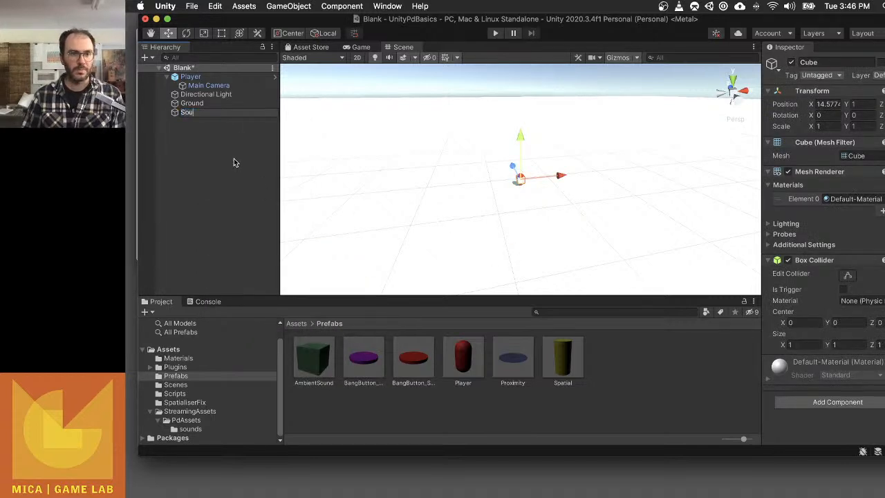
key(Return)
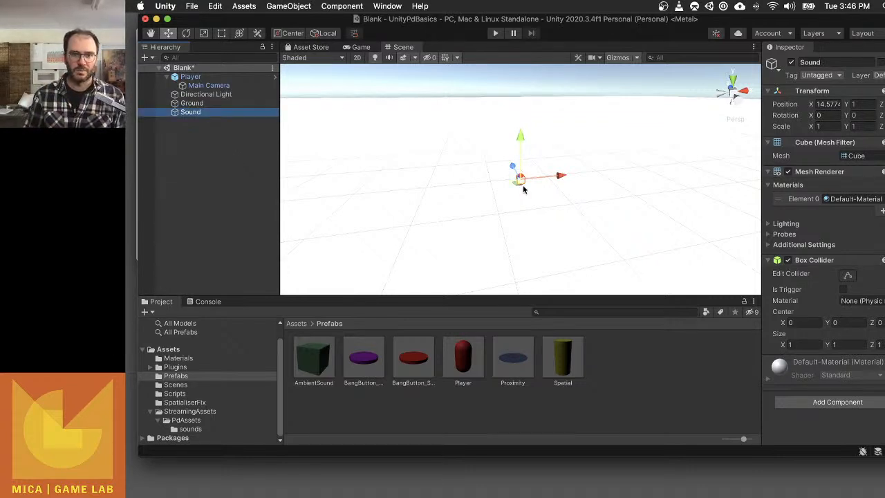
drag(560, 175, 584, 176)
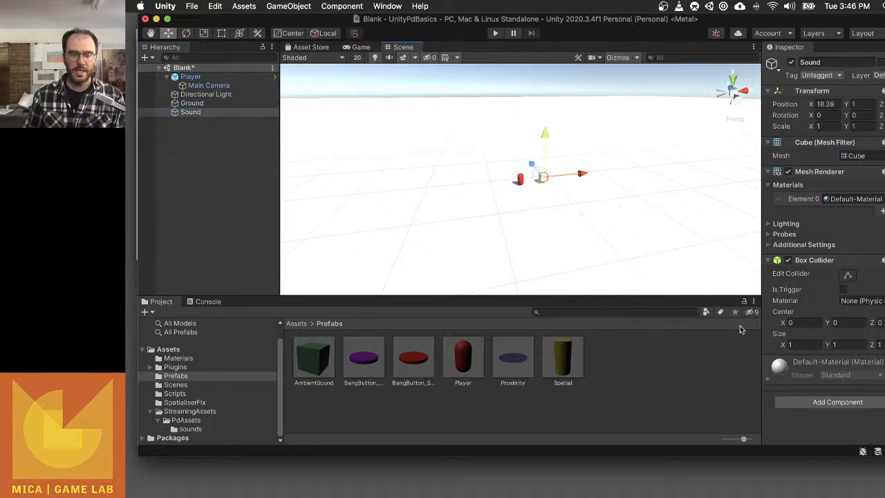
Add a Lib Pd Instance component to the Sound cube and review its settings and those of the Audio Source
click(853, 404)
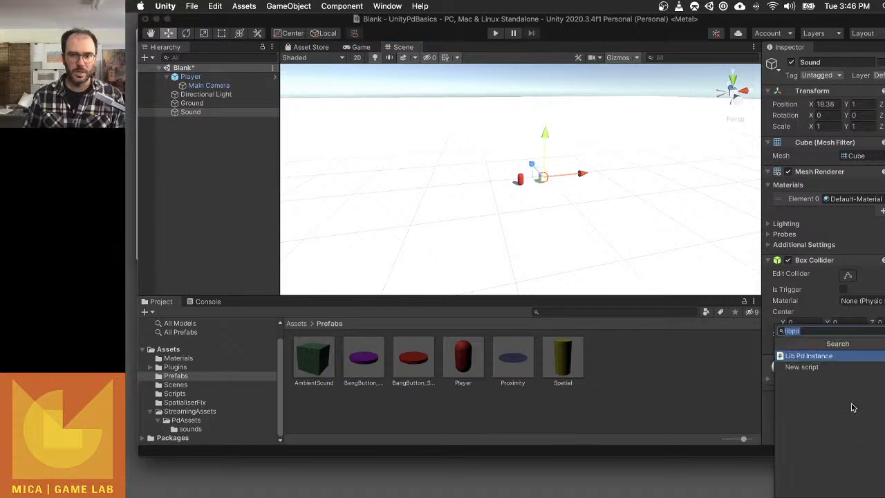
text(lib)
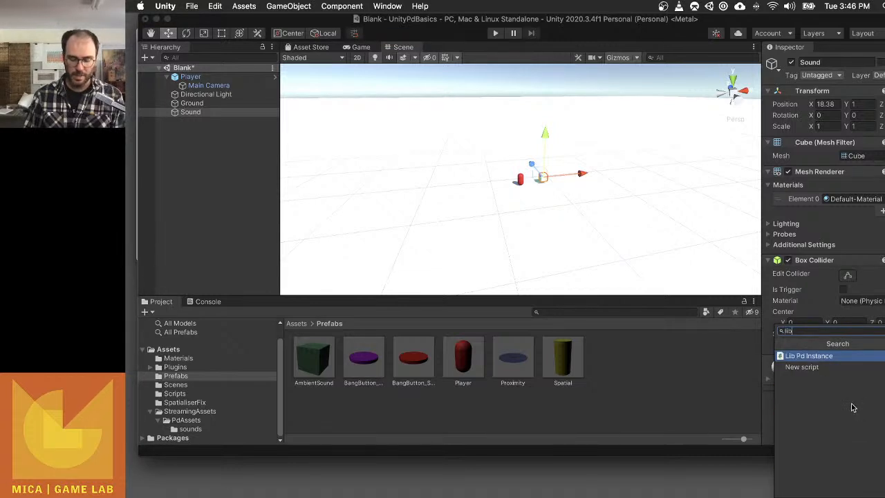
click(782, 359)
scroll(829, 363, down, 3)
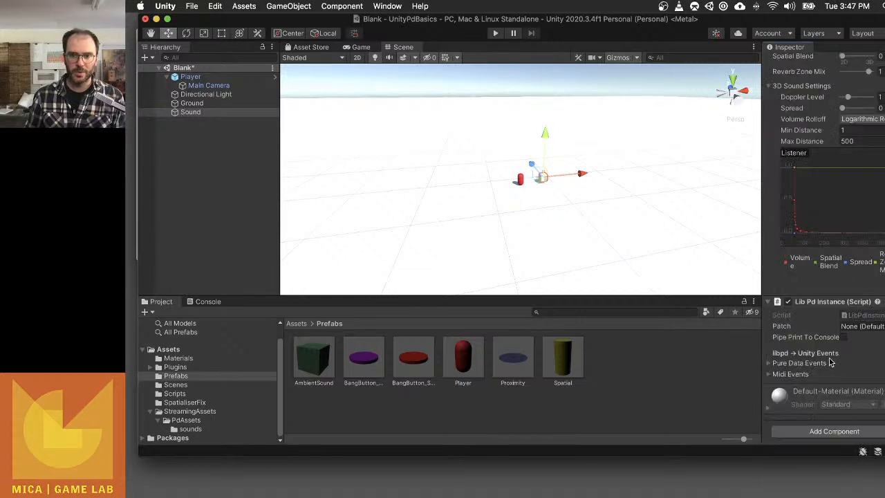
scroll(816, 109, up, 10)
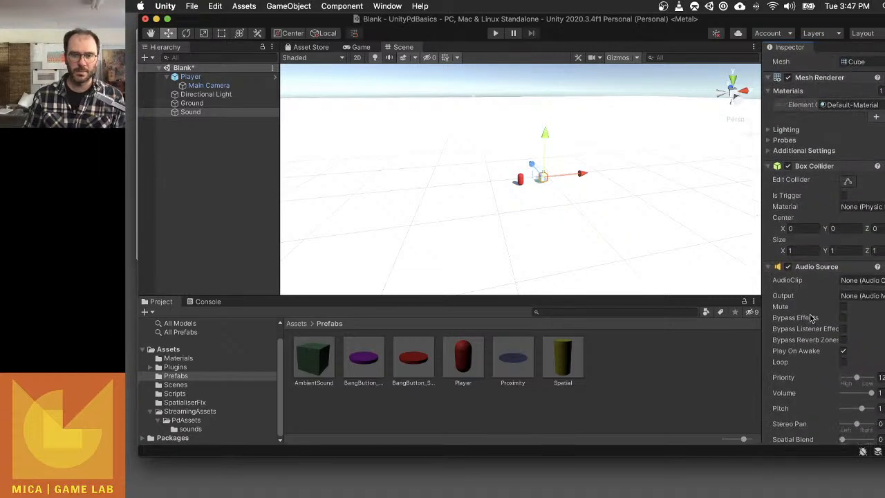
scroll(811, 318, down, 10)
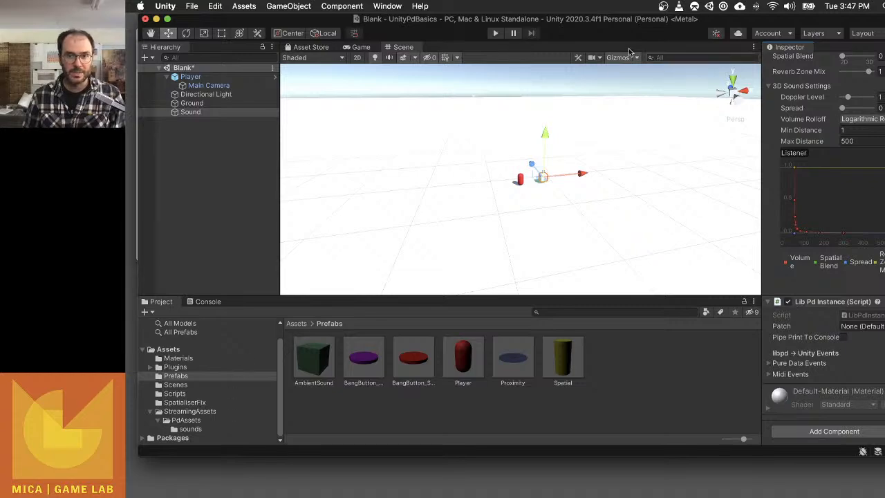
Bring boop_synth.pd from the StreamingAssets folder in Finder into the Unity project's PdAssets folder
mouse_move(626, 19)
mouse_down()
mouse_move(636, 171)
mouse_move(613, 101)
mouse_move(632, 20)
mouse_up()
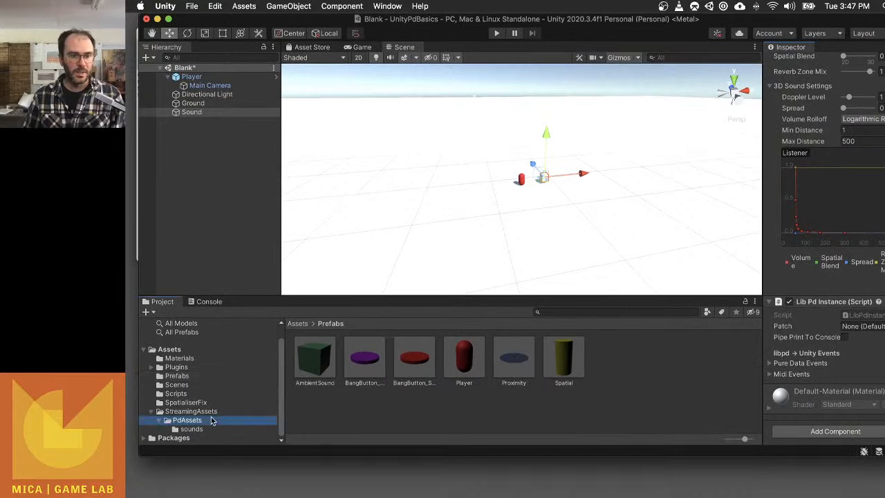
click(188, 420)
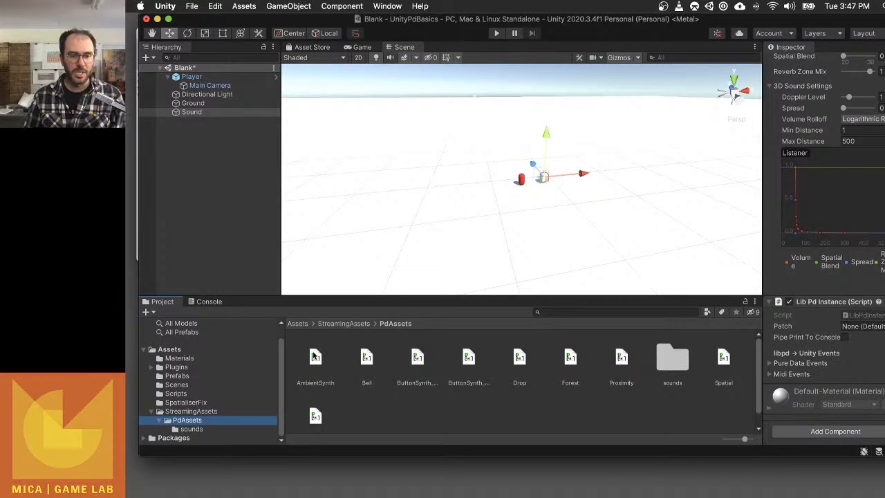
scroll(657, 380, down, 1)
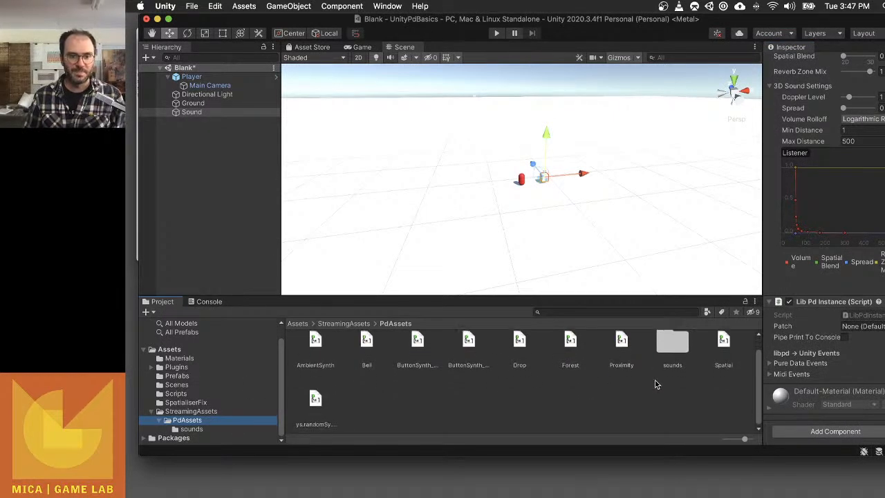
drag(618, 29, 616, 126)
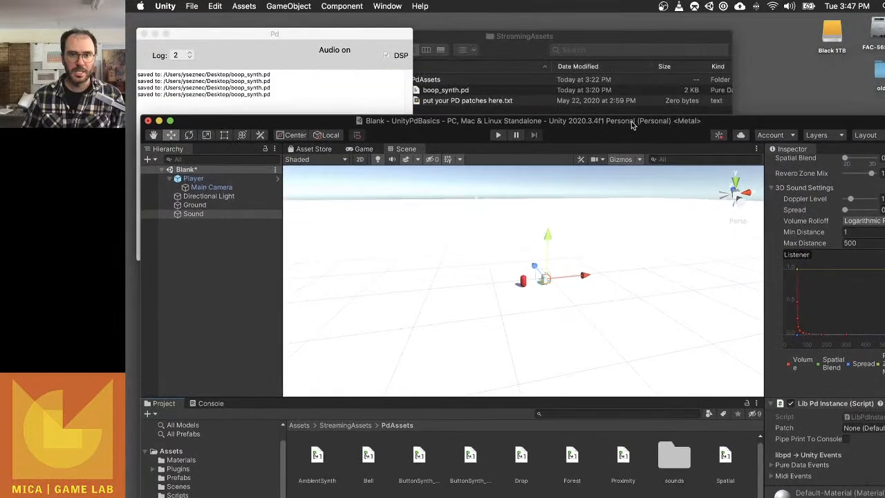
click(539, 45)
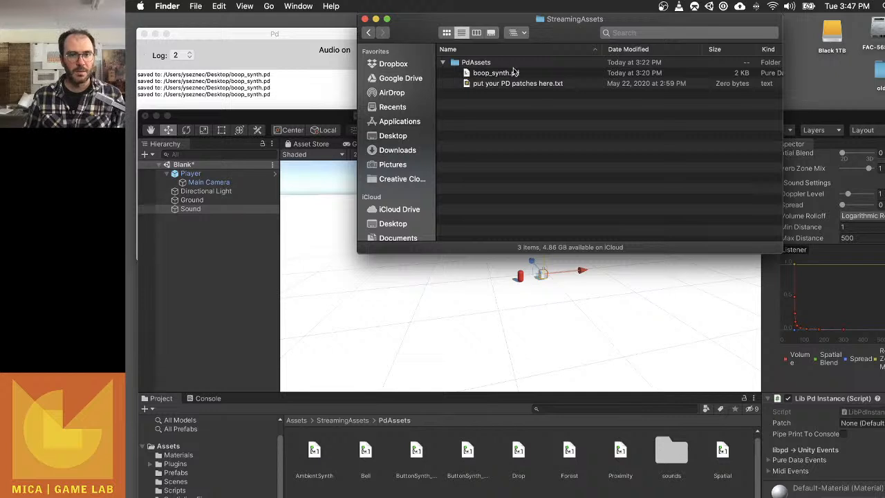
drag(510, 77, 551, 451)
click(551, 451)
drag(435, 117, 433, 15)
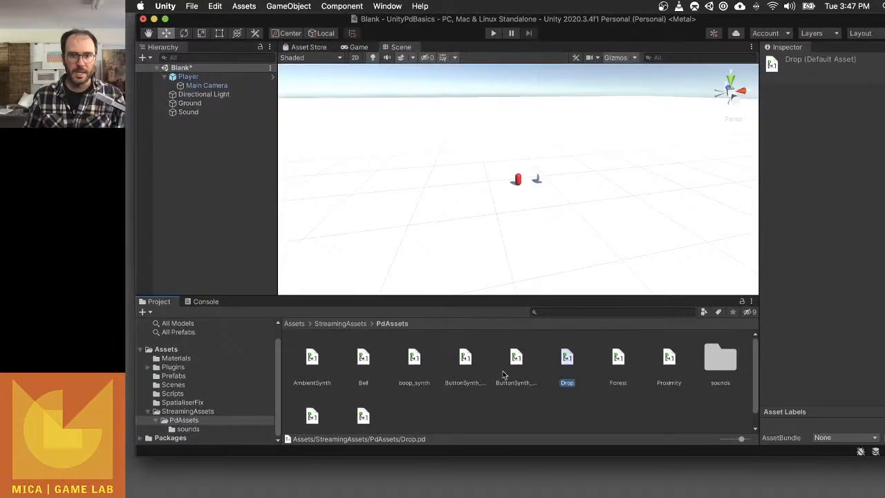
Assign boop_synth as the patch of the Sound cube's Lib Pd Instance and play-test the scene
click(216, 111)
scroll(842, 292, down, 10)
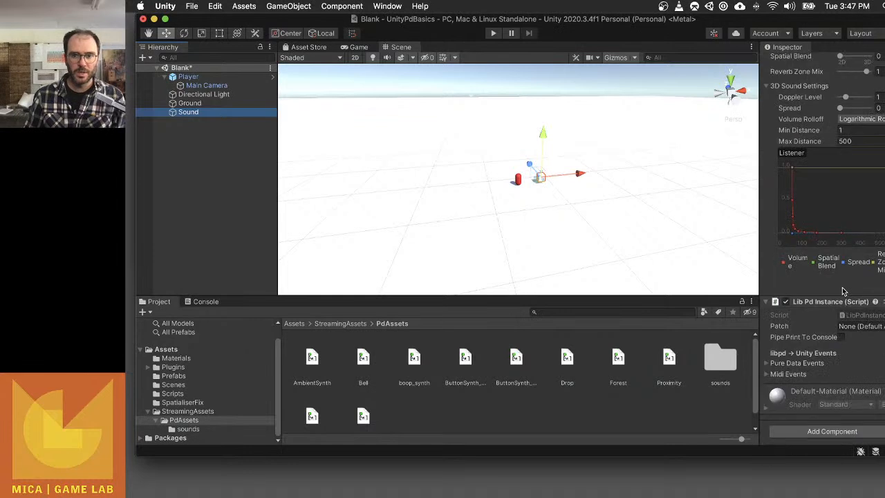
click(414, 359)
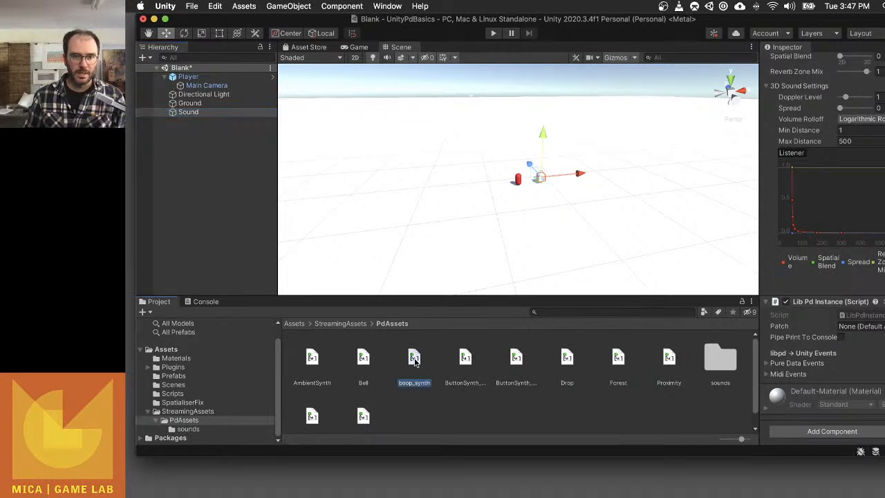
drag(415, 360, 861, 332)
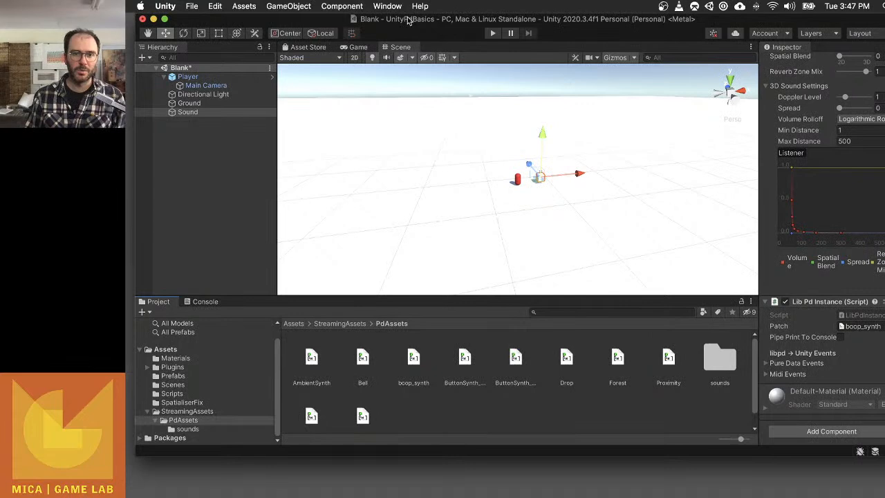
key(super+p)
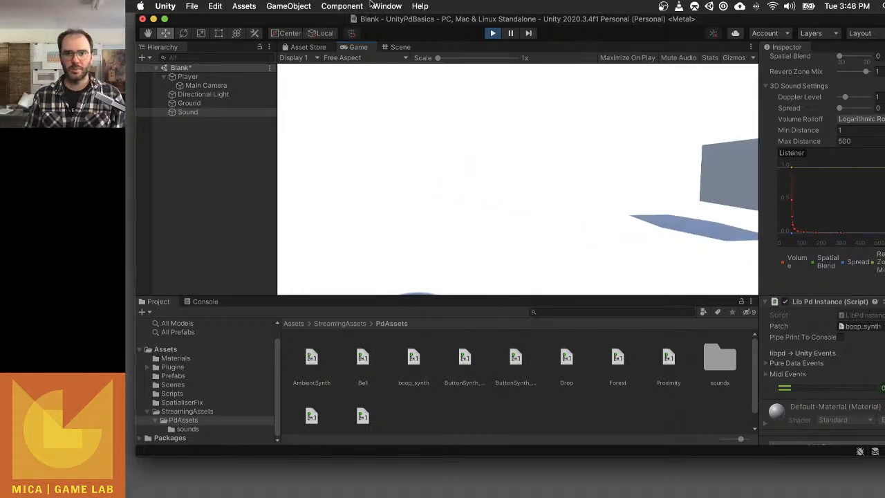
key(super+p)
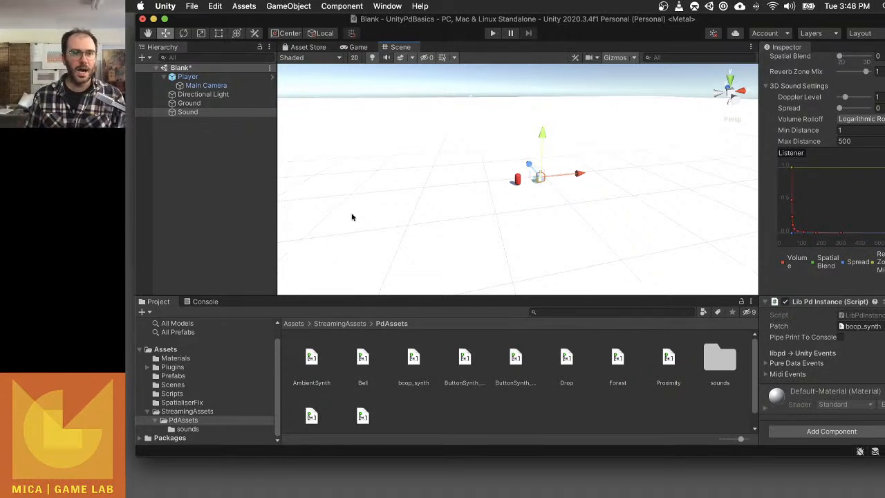
Place the AmbientSound prefab on the ground some distance from the player and play-test the scene
click(205, 368)
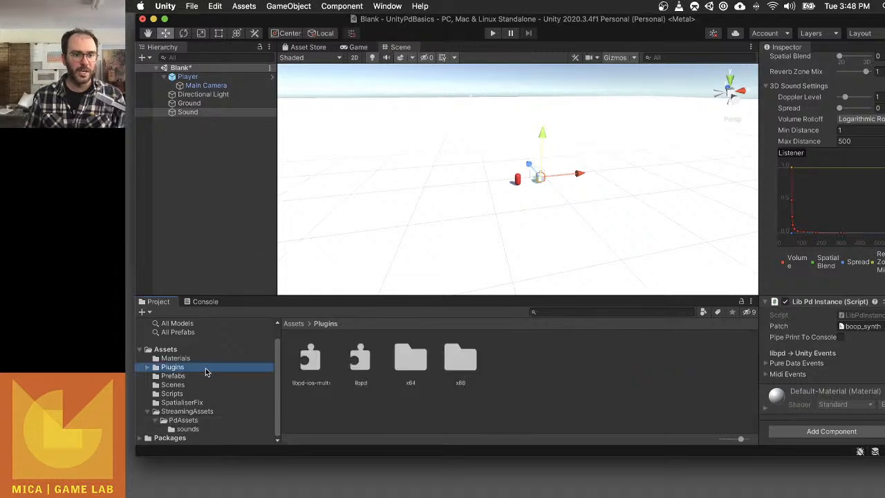
click(203, 375)
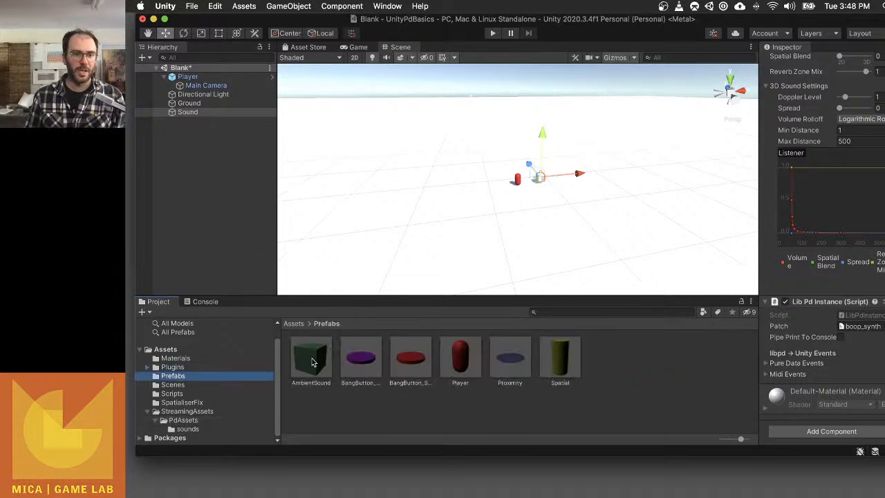
drag(309, 365, 419, 173)
click(492, 33)
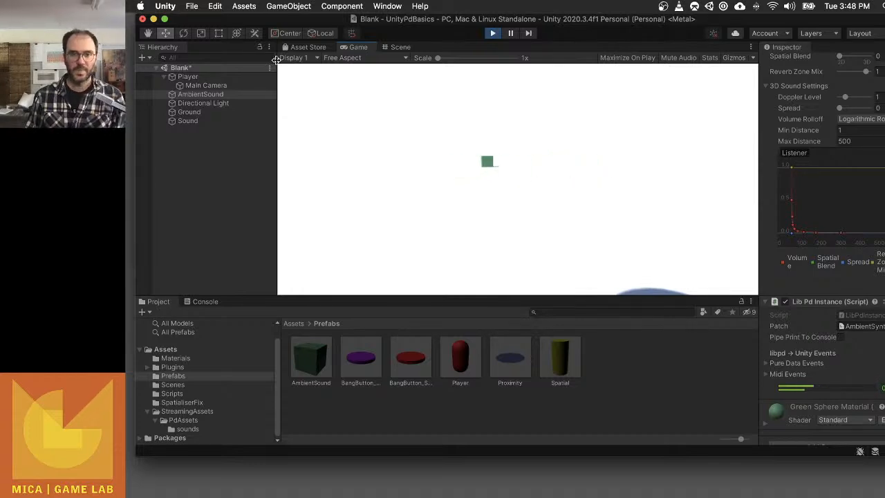
key(super+p)
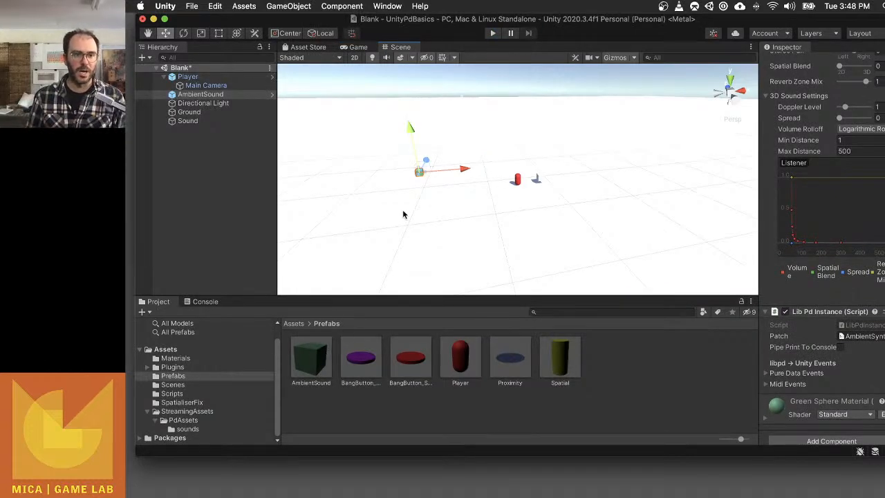
Open the AmbientSound prefab to inspect the patch in its Lib Pd Instance, and return to the scene
click(304, 363)
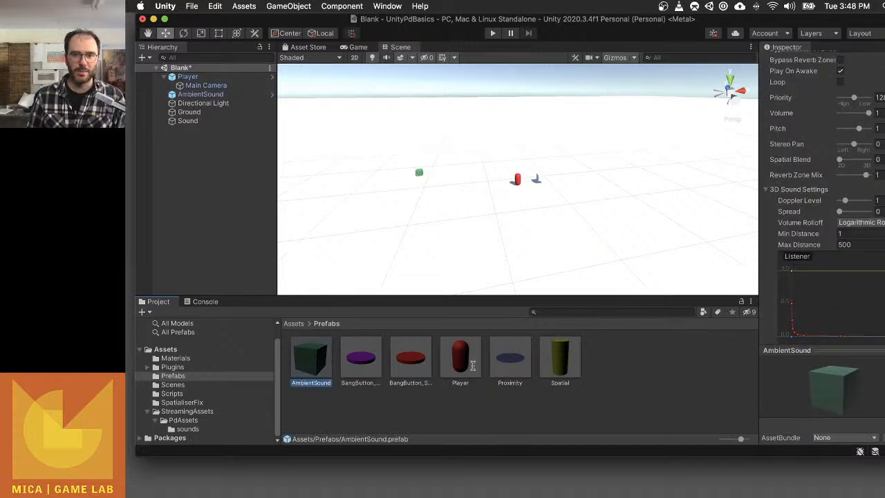
double_click(317, 354)
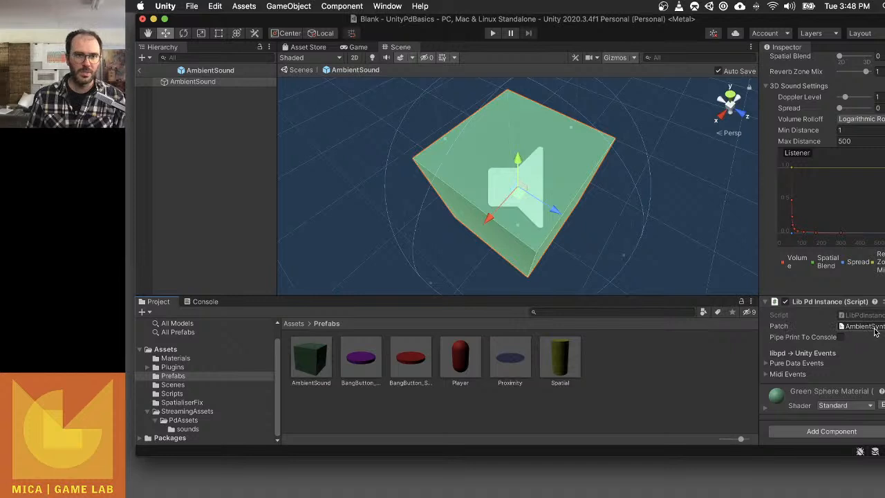
click(142, 72)
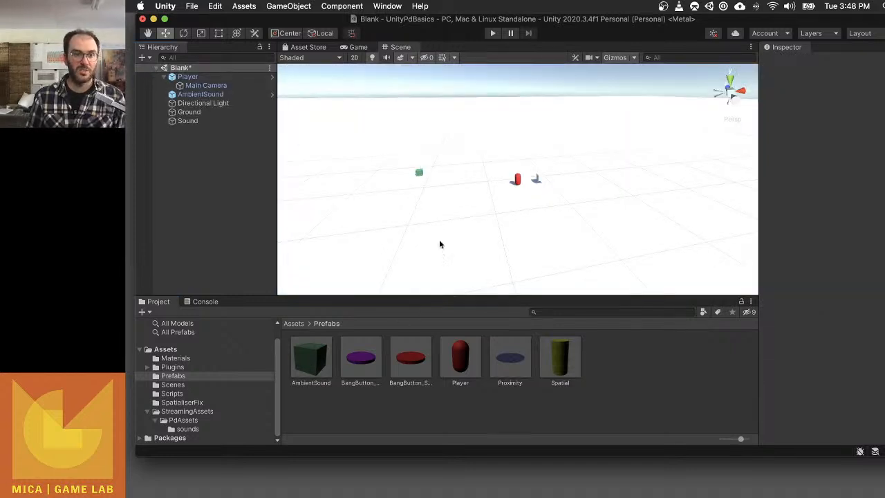
Open boop_synth from the PdAssets folder in Pure Data, fit the whole patch in its window, and switch off the metro toggle
click(204, 421)
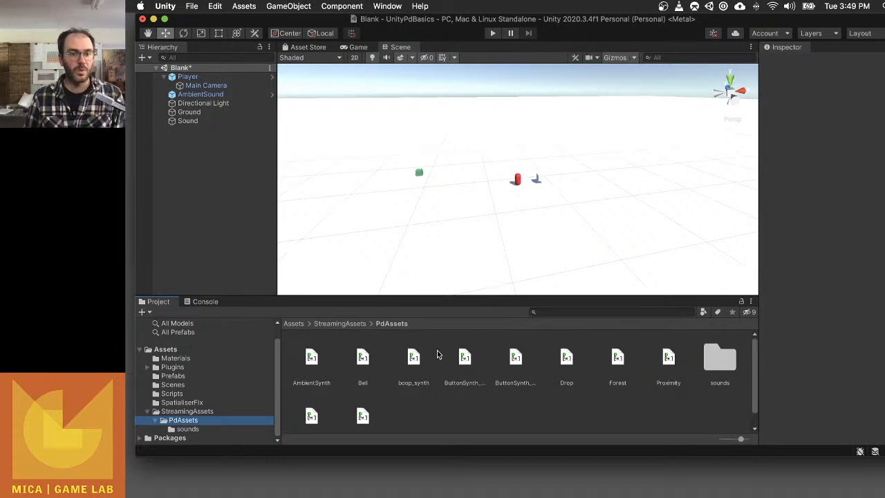
double_click(414, 358)
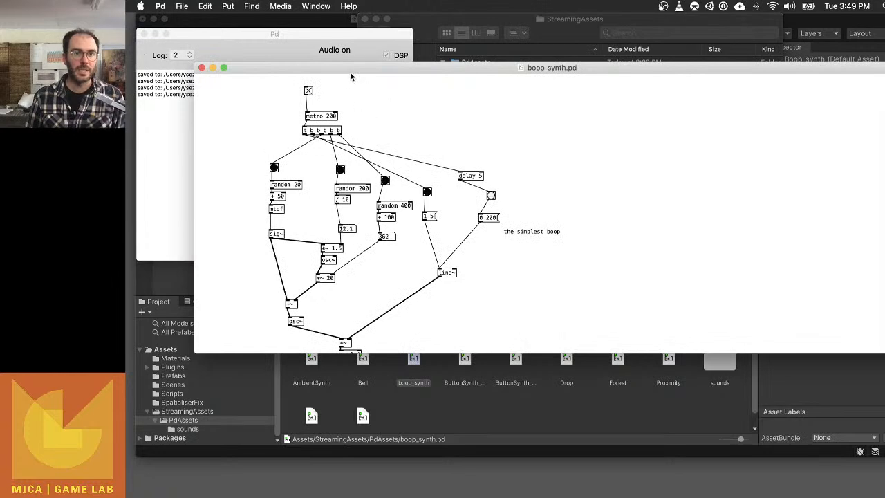
drag(351, 65, 341, 50)
drag(883, 336, 852, 417)
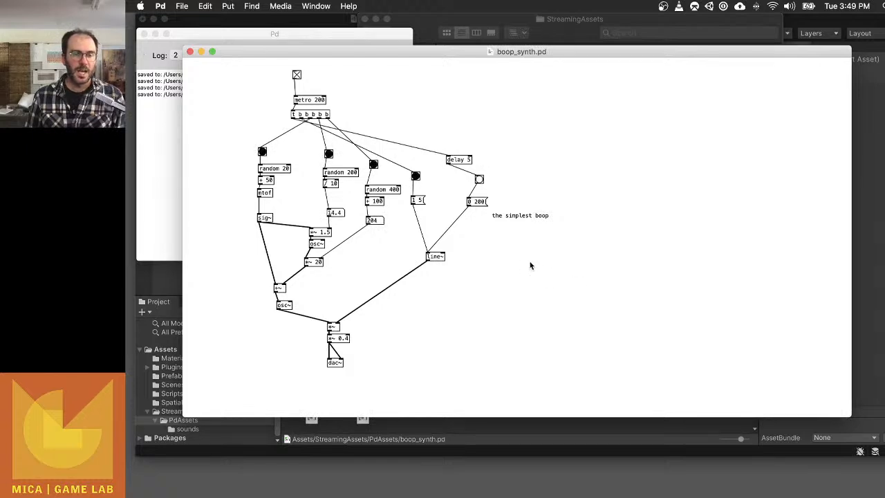
click(296, 75)
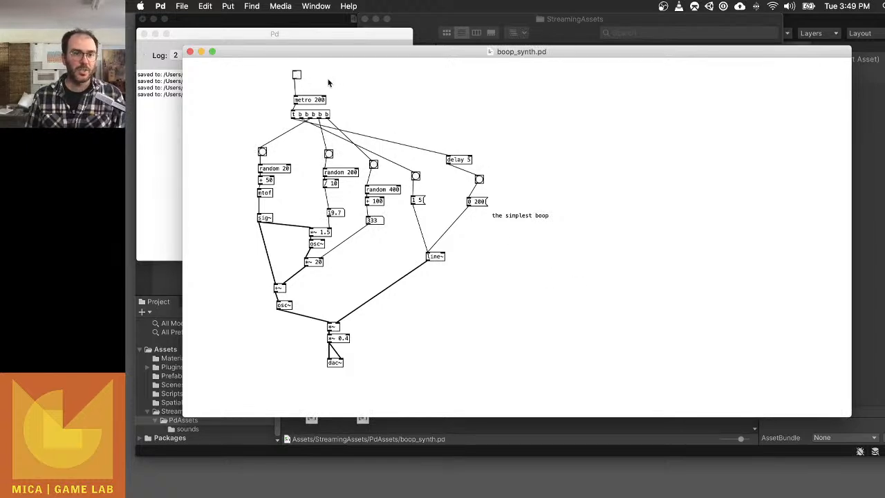
Check the Init parameter in the properties of the toggle that drives metro 200
key(super+e)
key(super+e)
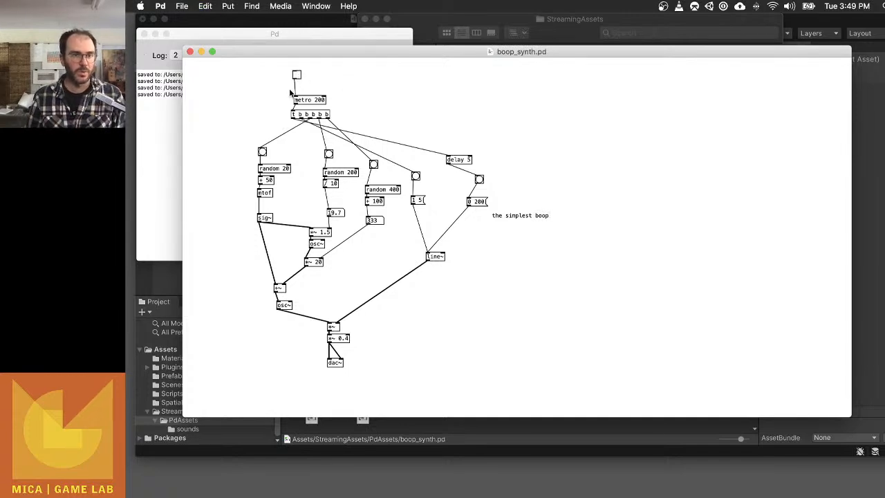
key(super+e)
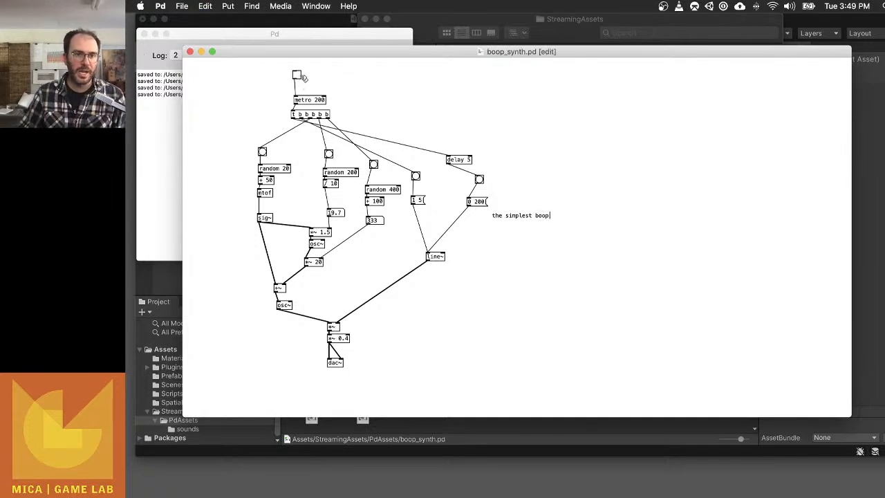
right_click(296, 75)
click(309, 81)
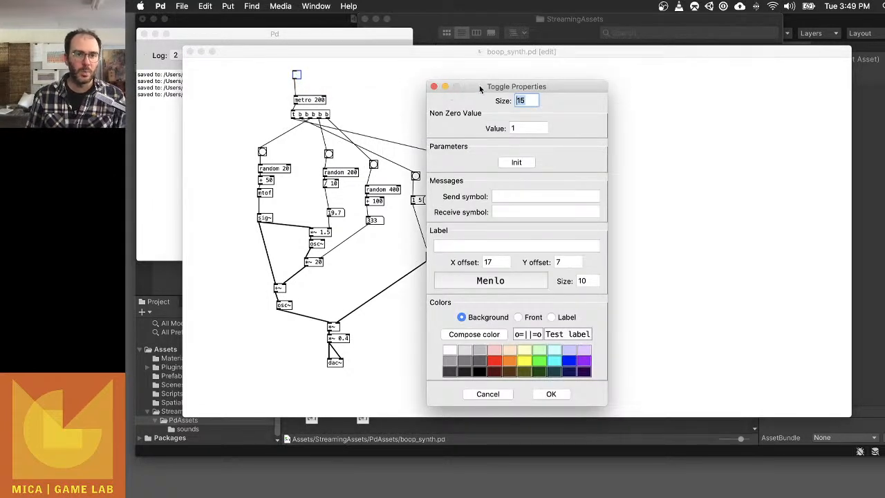
drag(479, 85, 472, 65)
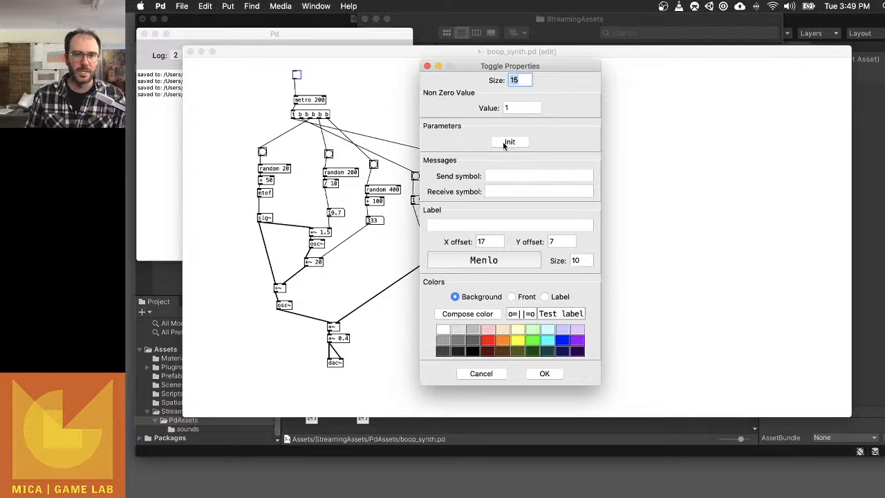
click(546, 374)
Switch the metro toggle on and save boop_synth.pd, closing the patch and returning to Unity
key(super+e)
click(297, 75)
key(super+s)
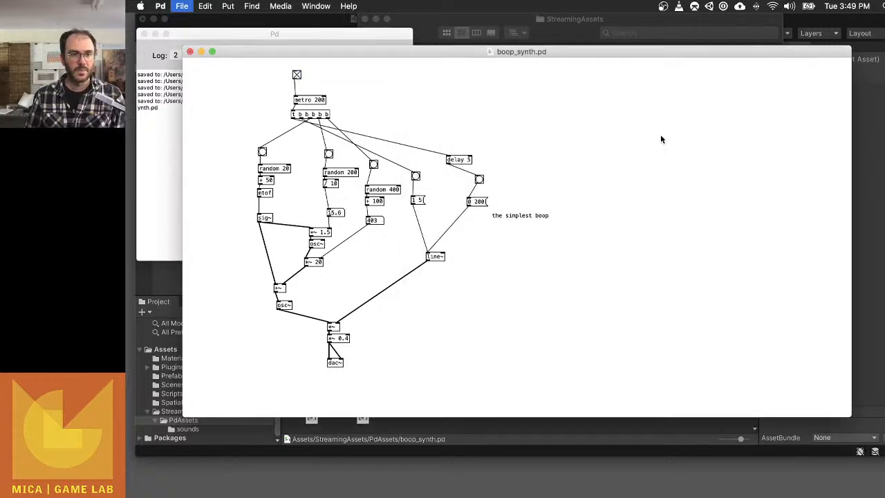
key(super+w)
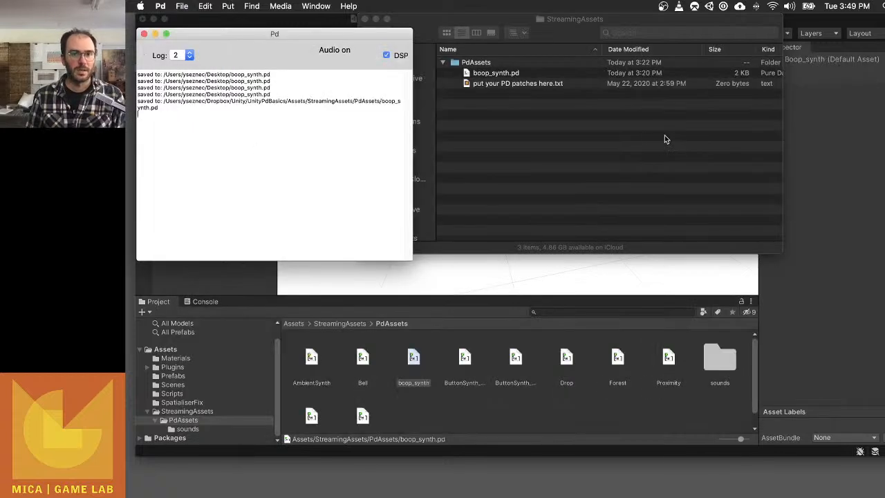
click(823, 26)
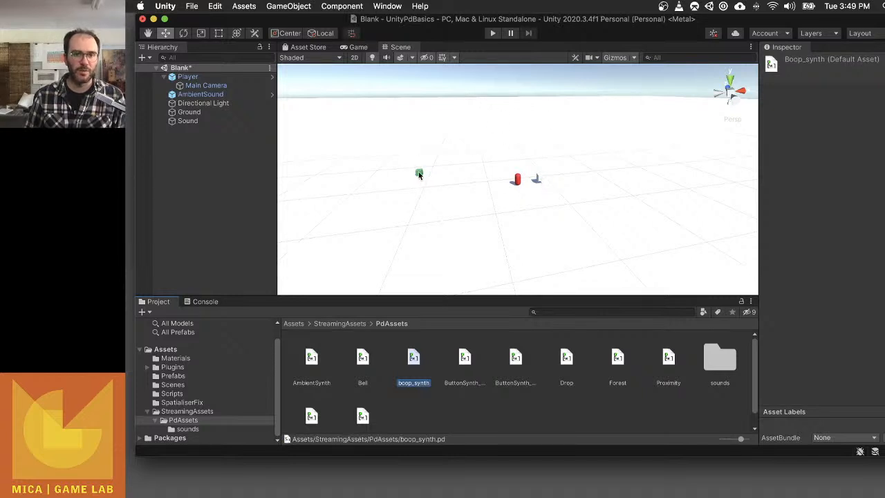
Examine AmbientSound's placement relative to the player and its Audio Source and Lib Pd Instance settings
click(220, 95)
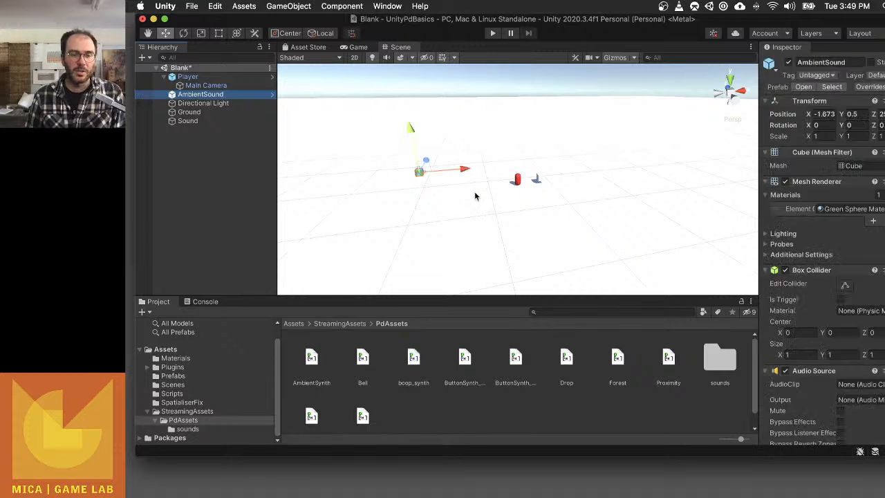
key(f)
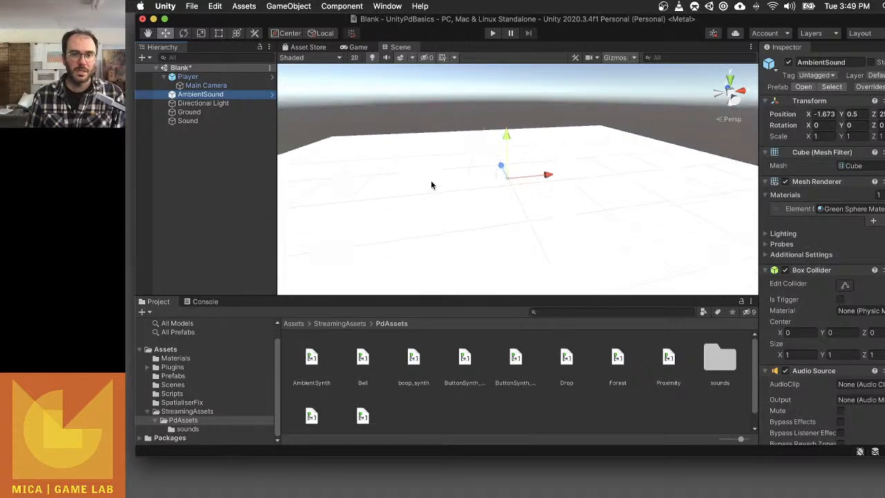
drag(508, 178, 539, 206)
key(super+z)
scroll(504, 175, up, 2)
scroll(503, 177, up, 6)
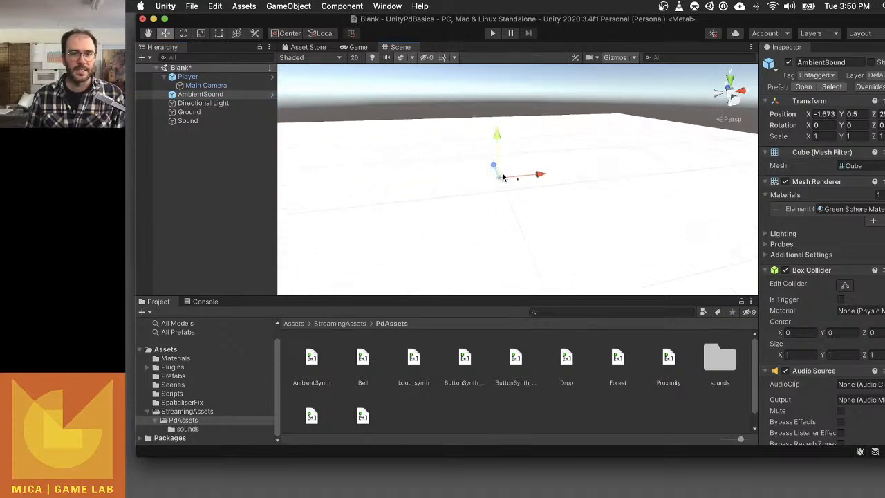
scroll(502, 178, up, 5)
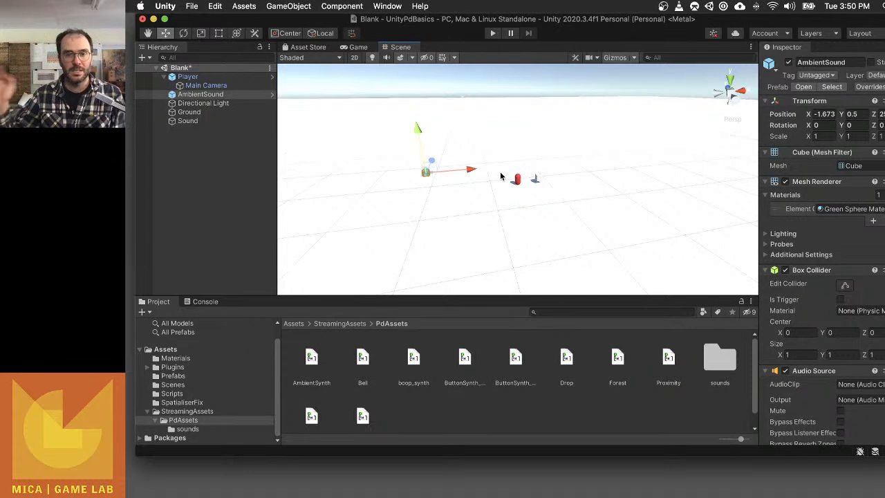
scroll(498, 167, down, 3)
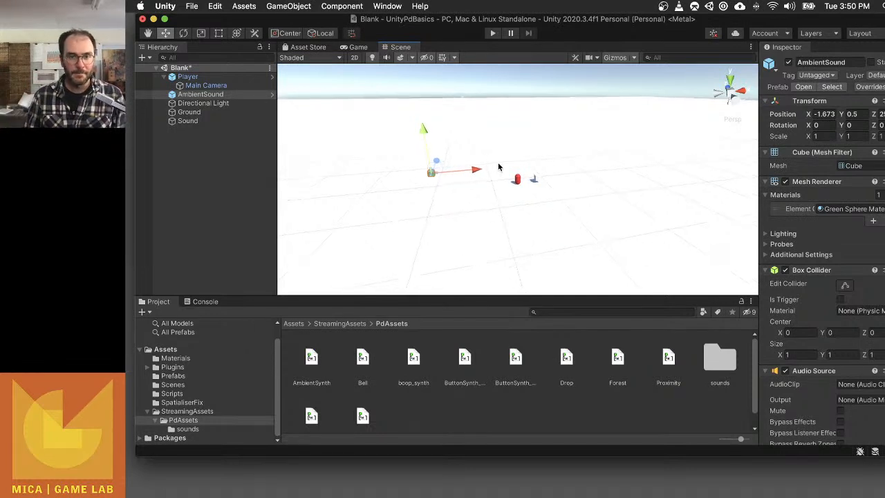
scroll(498, 167, down, 4)
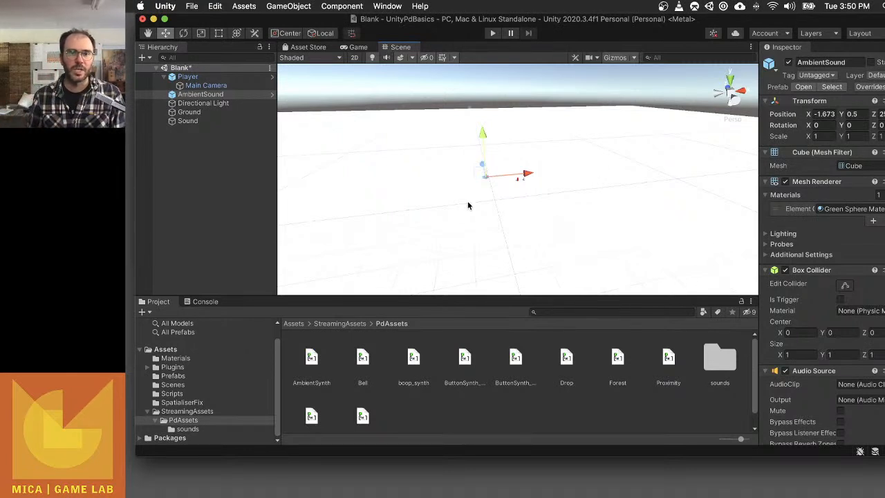
scroll(488, 190, up, 5)
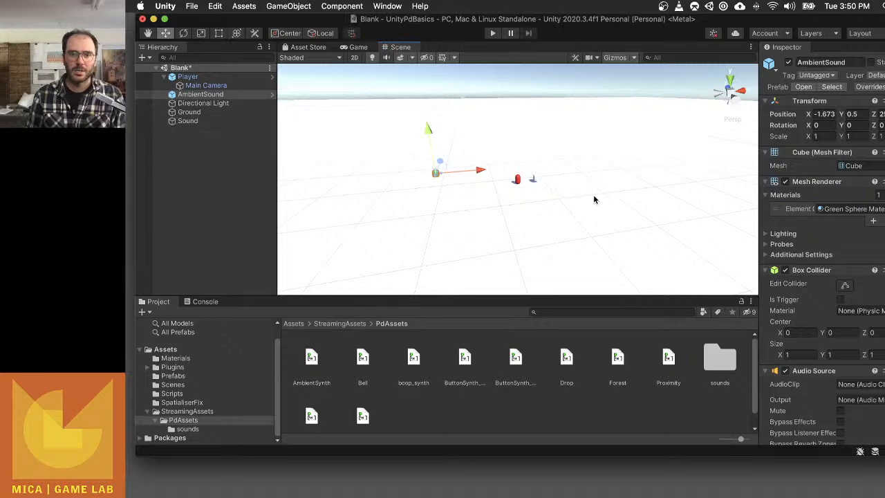
scroll(550, 201, up, 2)
scroll(823, 291, down, 10)
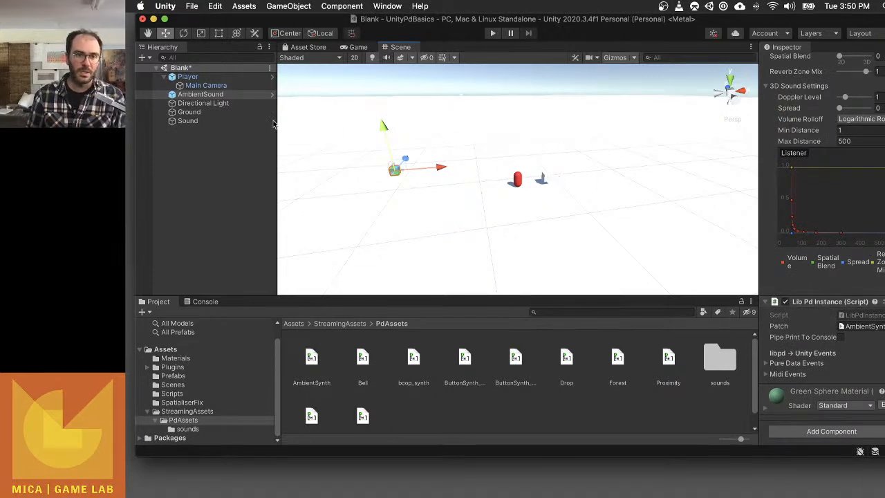
Hide the AmbientSound cube by disabling its Mesh Renderer
click(213, 94)
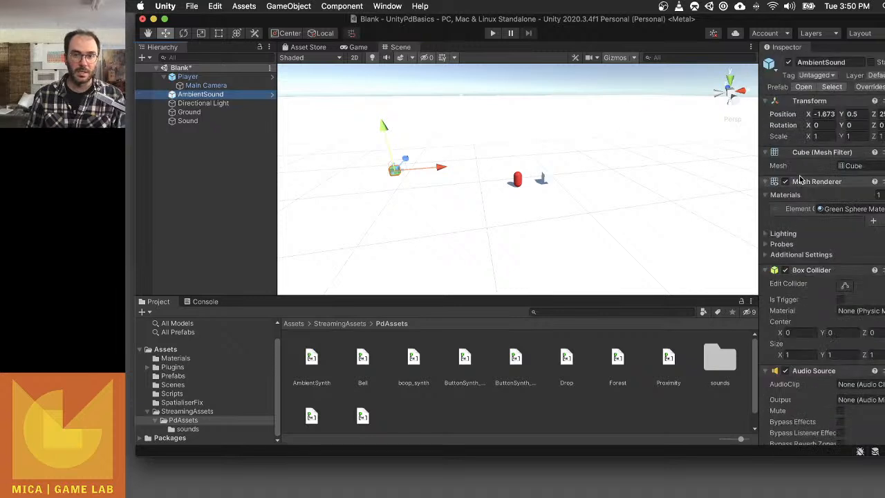
click(785, 181)
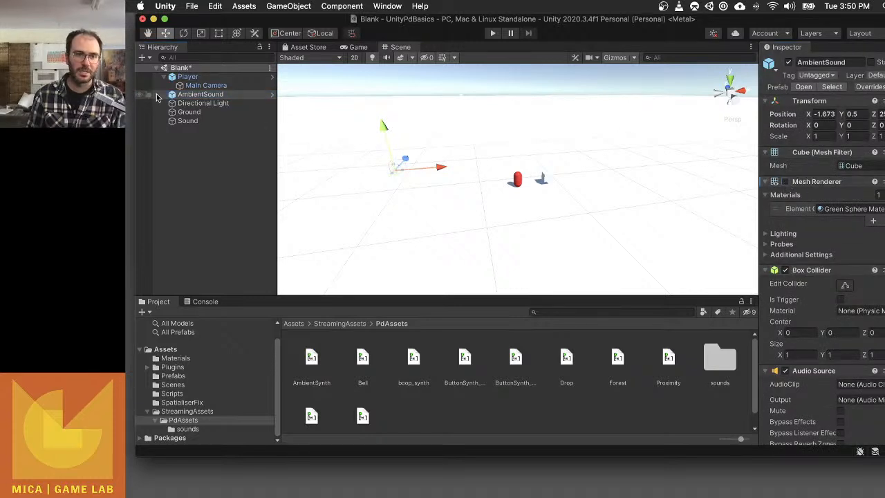
click(786, 183)
click(786, 182)
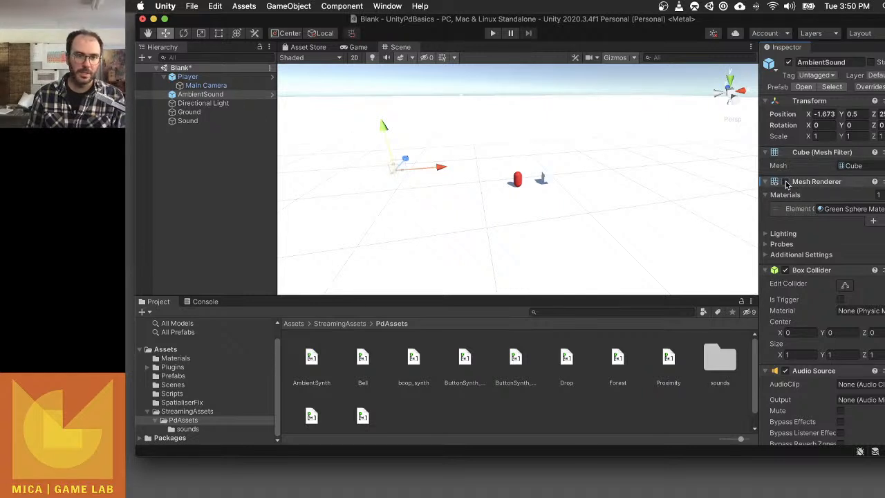
Try placing an empty game object away from the player at X -1.33, and delete it
right_click(200, 147)
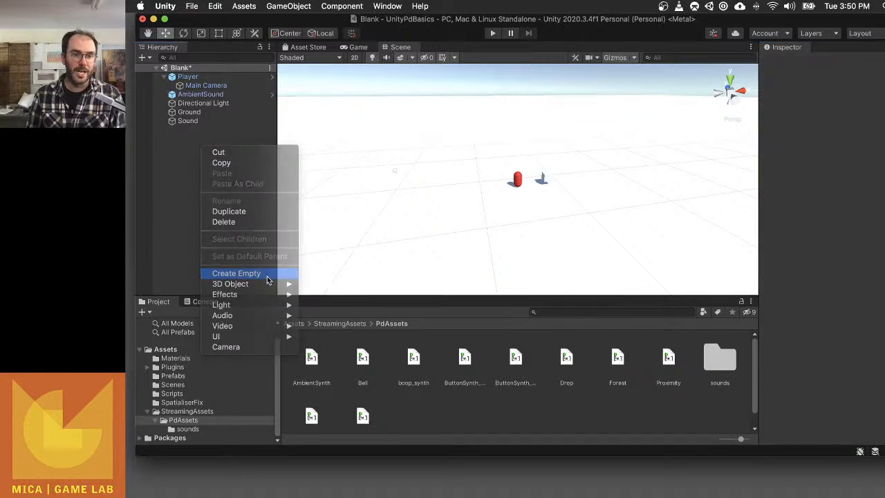
click(235, 273)
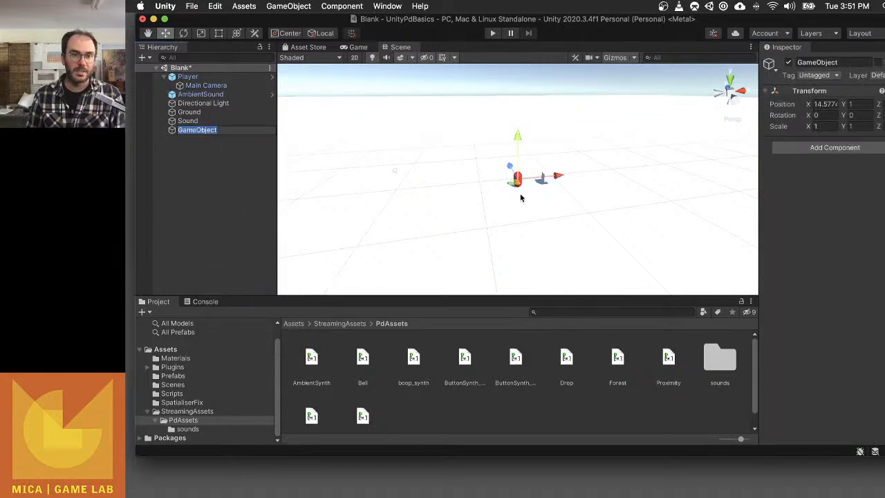
drag(517, 178, 345, 177)
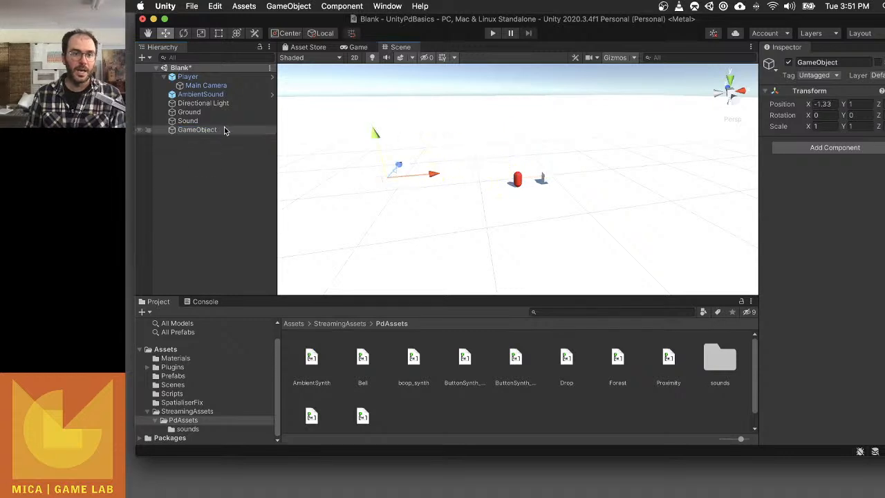
click(191, 132)
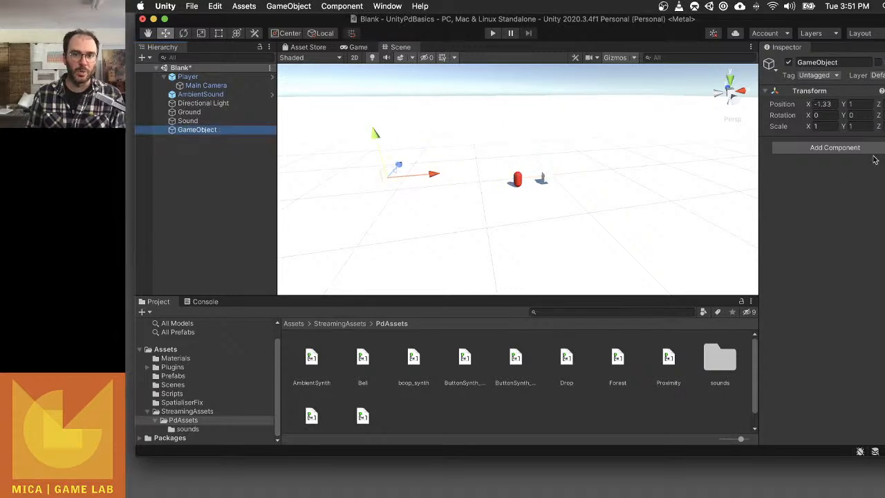
click(196, 121)
click(202, 130)
key(super+BackSpace)
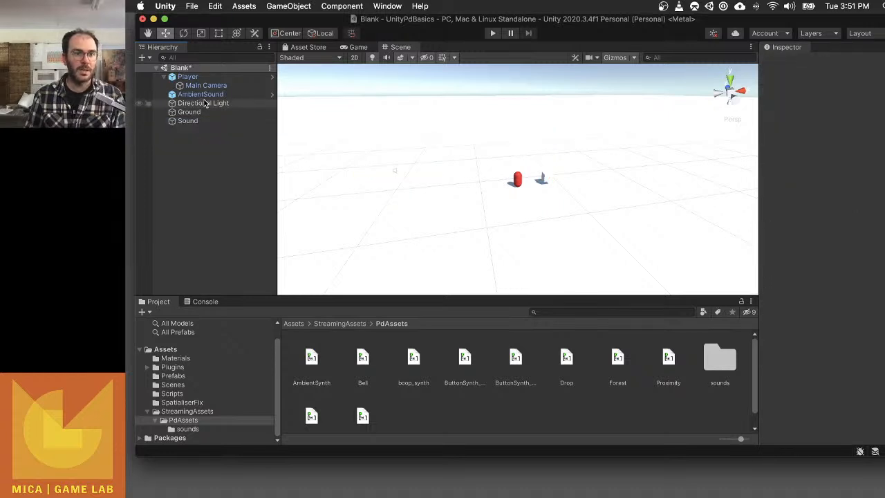
Re-enable AmbientSound's Mesh Renderer to show the cube, and disable it again
click(203, 94)
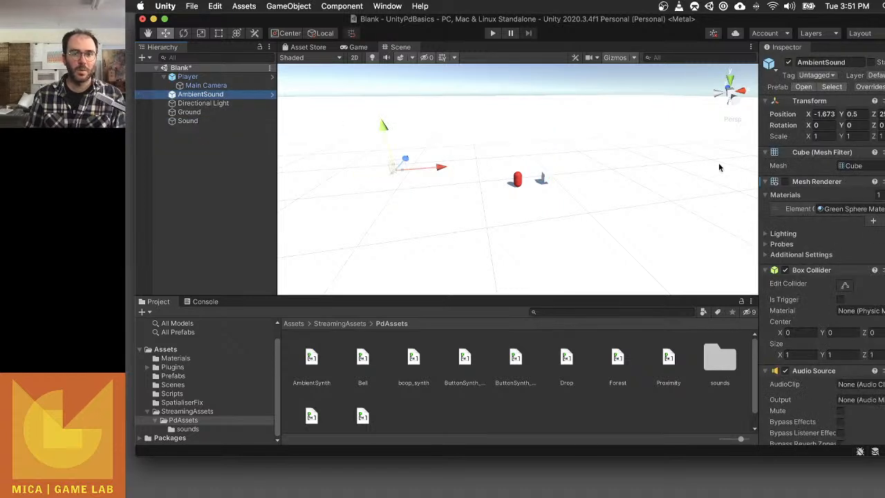
click(785, 181)
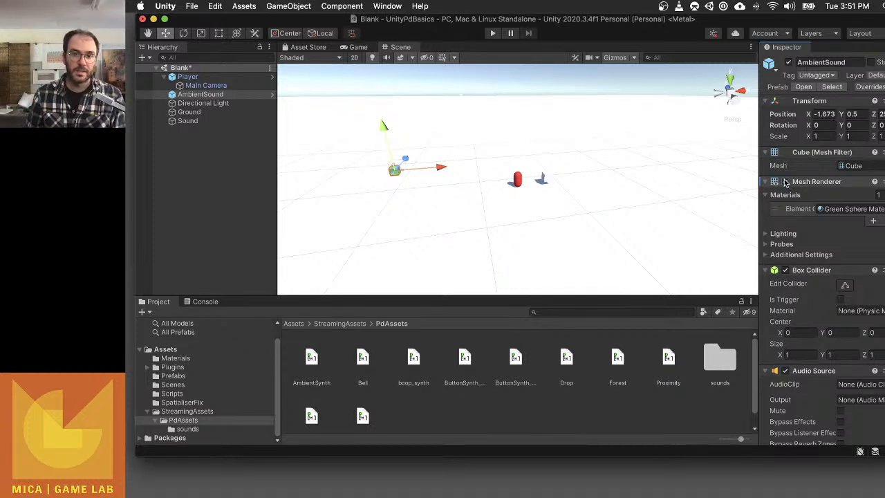
click(785, 181)
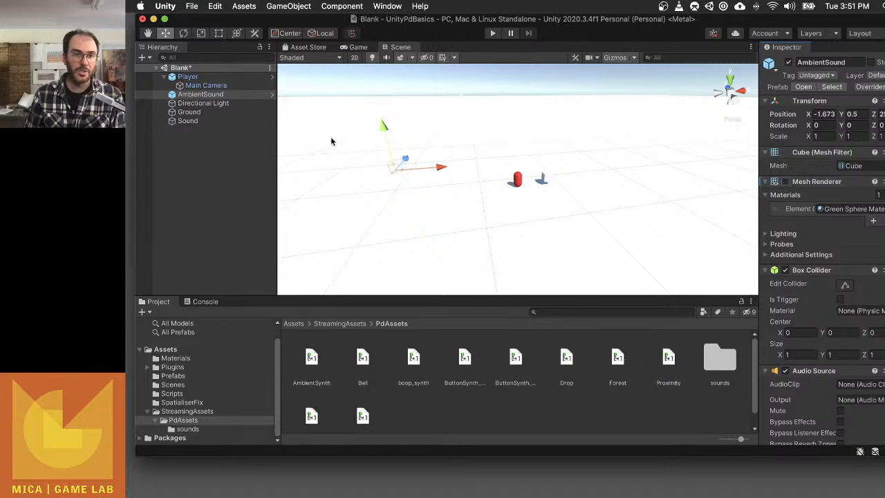
Disable the Mesh Renderer of the Sound cube and play-test the scene with both sound sources hidden
click(223, 122)
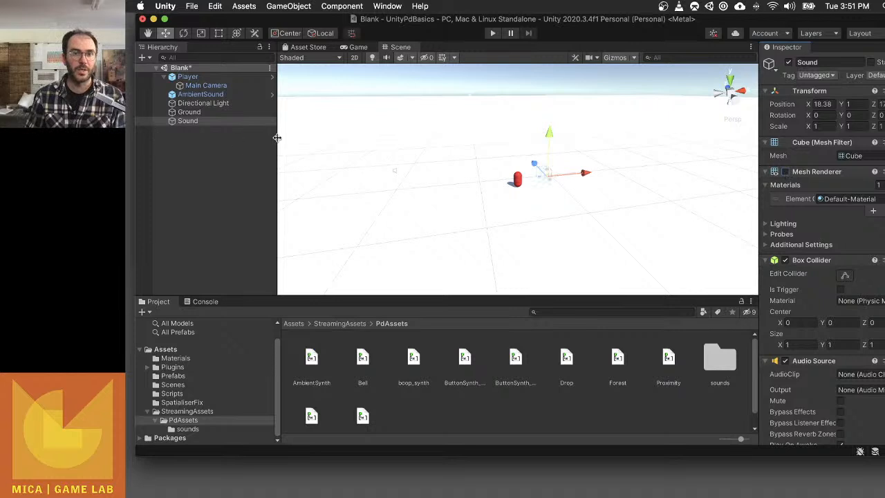
key(super+p)
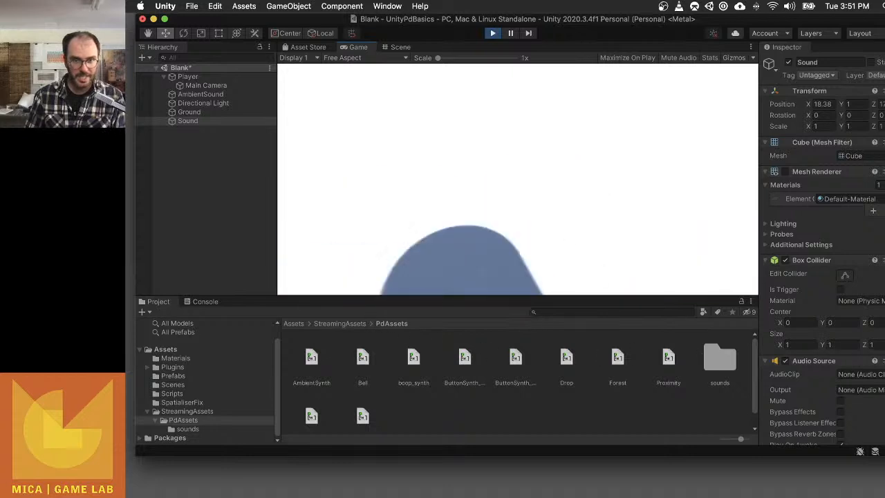
key(super+p)
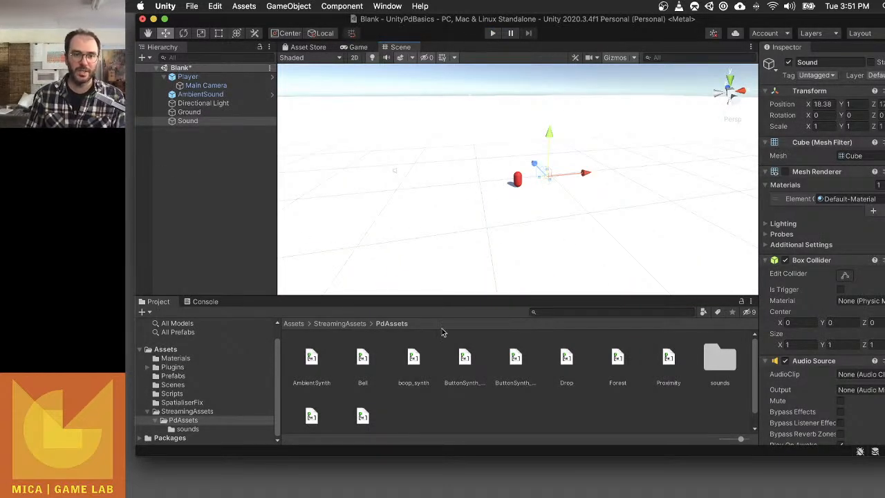
Show the Prefabs folder and inspect the patch in the Lib Pd Instance of the scene's AmbientSound object
click(193, 378)
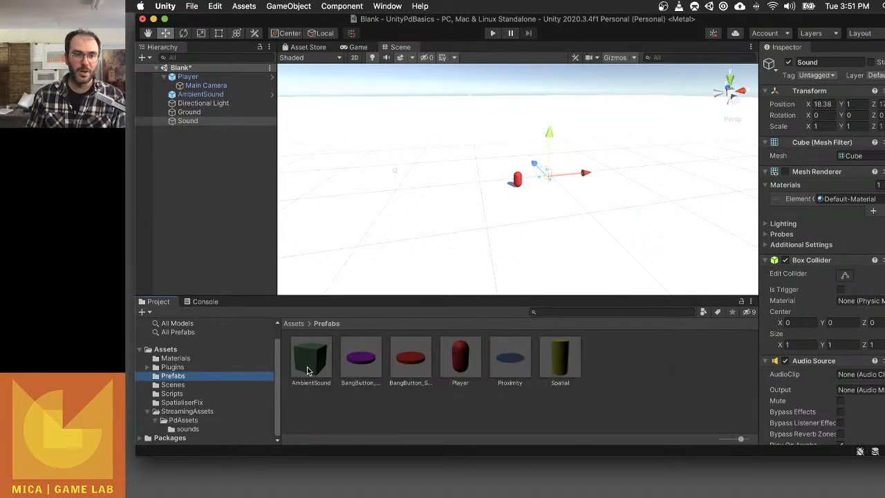
click(200, 94)
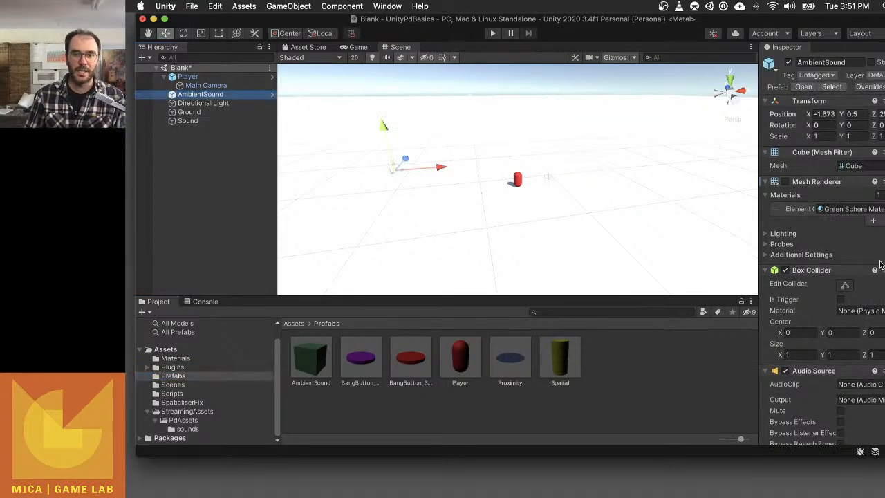
scroll(881, 264, down, 10)
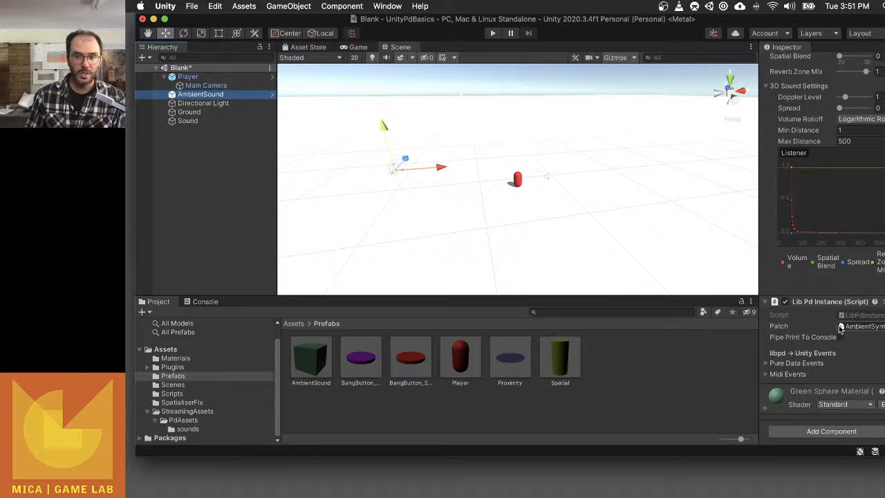